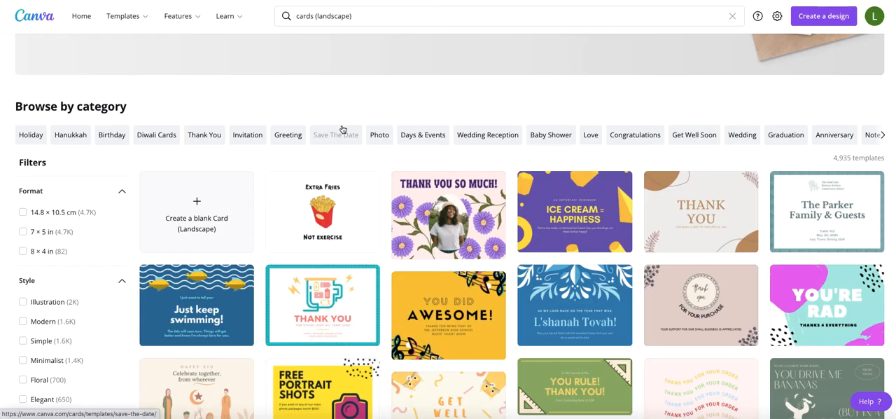
# Search the templates for "folded cards (portrait)".
pyautogui.moveTo(315, 15); pyautogui.dragTo(361, 15)
pyautogui.press('BackSpace')
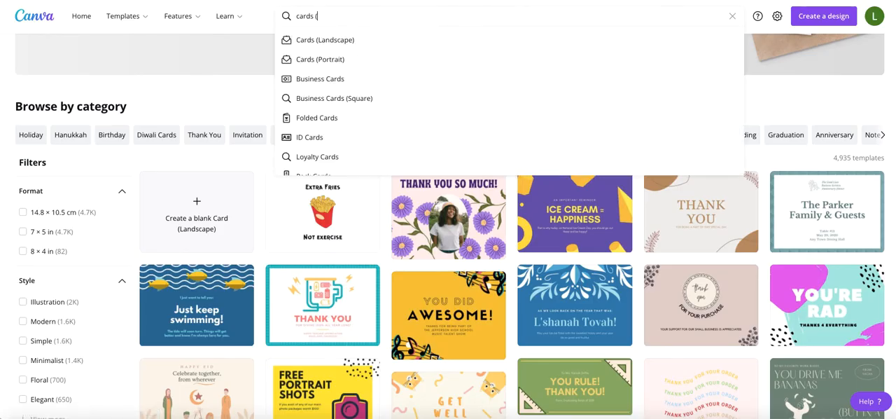
pyautogui.write('(portrait')
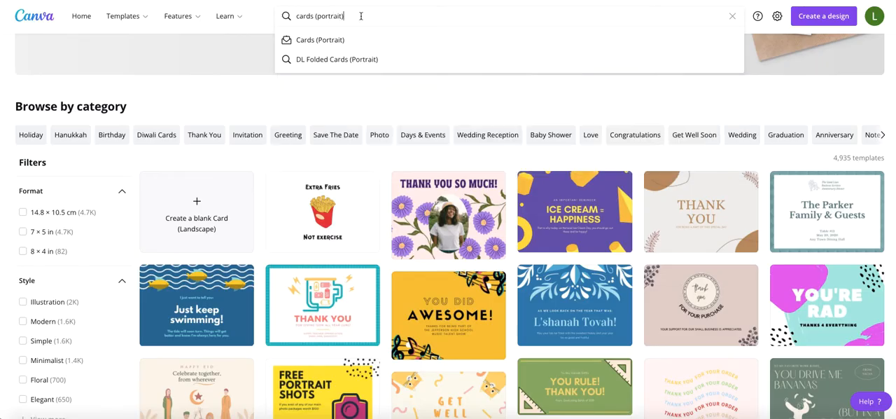
pyautogui.click(297, 15)
pyautogui.write('folded')
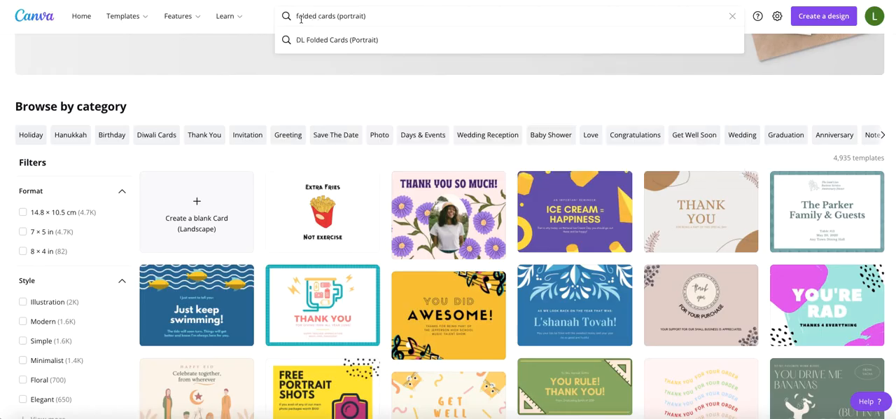
pyautogui.click(408, 14)
pyautogui.press('Return')
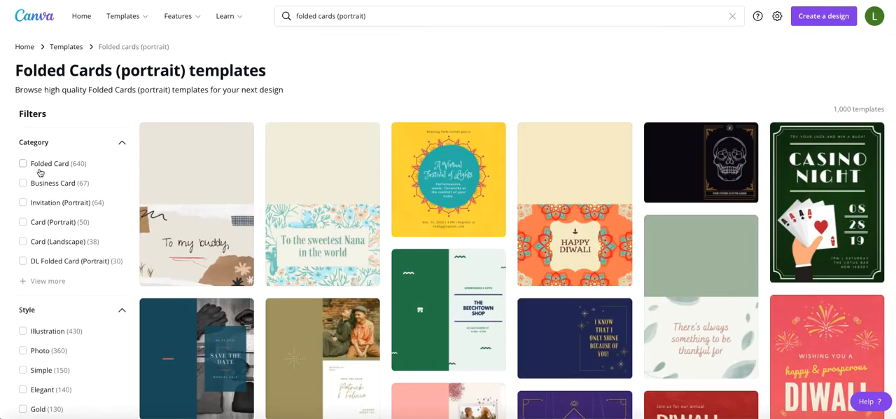
# Find the Red Minimalist Christmas Folded Card among the template results and open it for customizing.
pyautogui.scroll(-1, 214, 161)
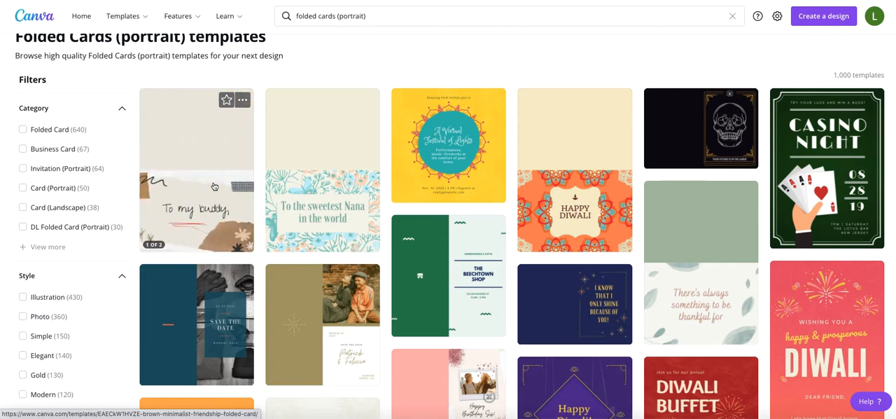
pyautogui.scroll(-2, 213, 186)
pyautogui.scroll(-1, 308, 252)
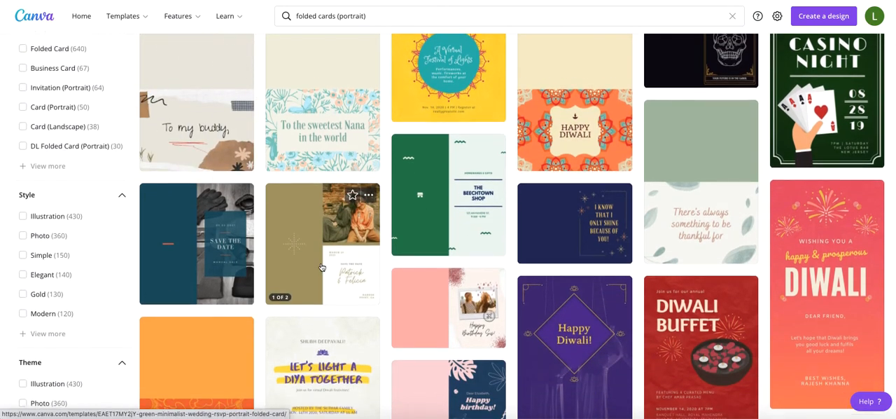
pyautogui.scroll(-2, 321, 267)
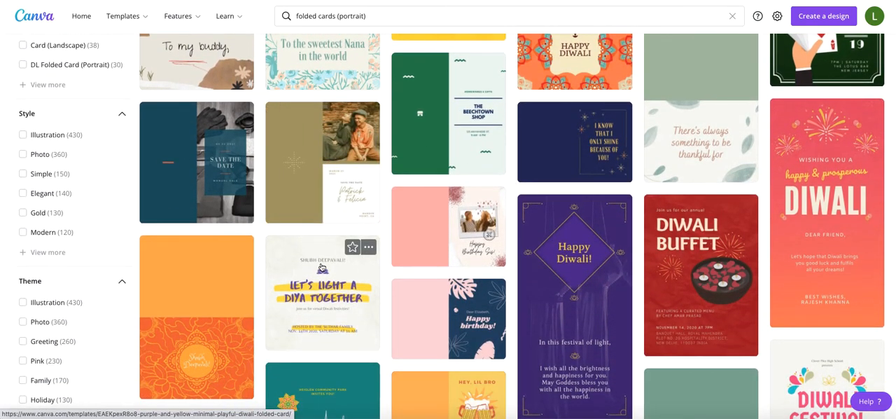
pyautogui.scroll(-10, 322, 267)
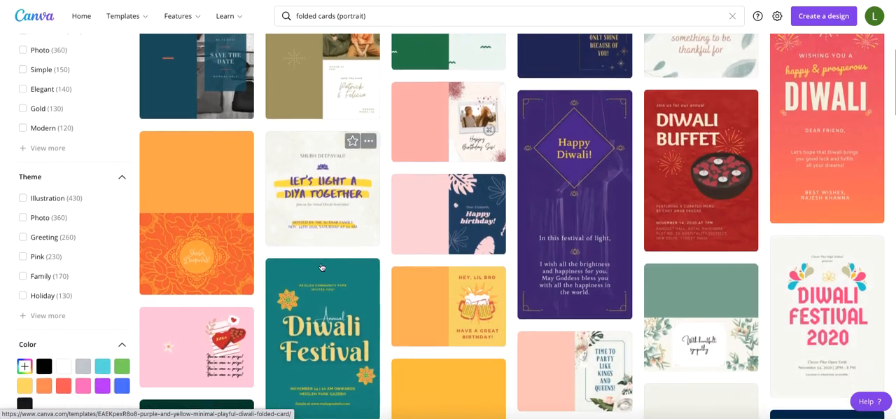
pyautogui.scroll(-10, 322, 267)
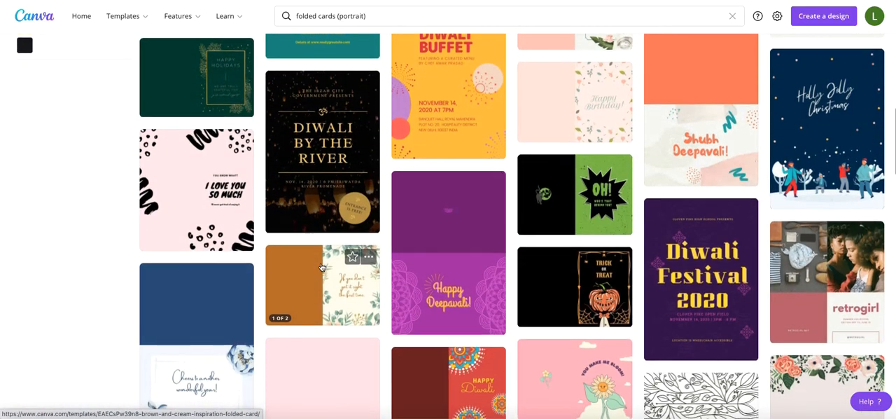
pyautogui.scroll(-4, 322, 267)
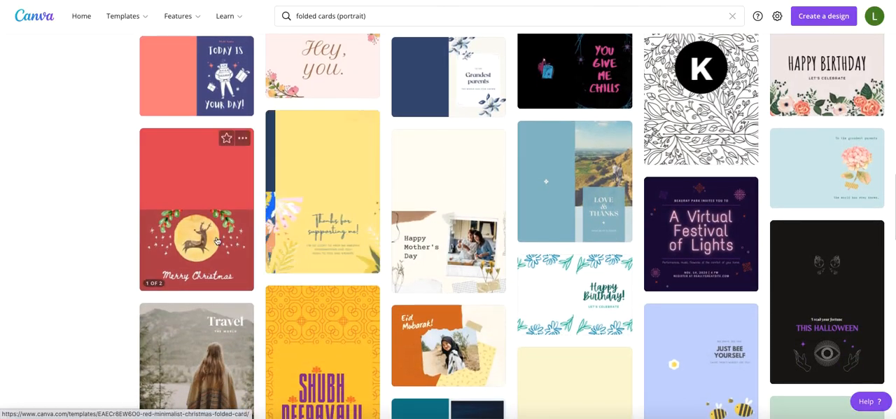
pyautogui.click(195, 231)
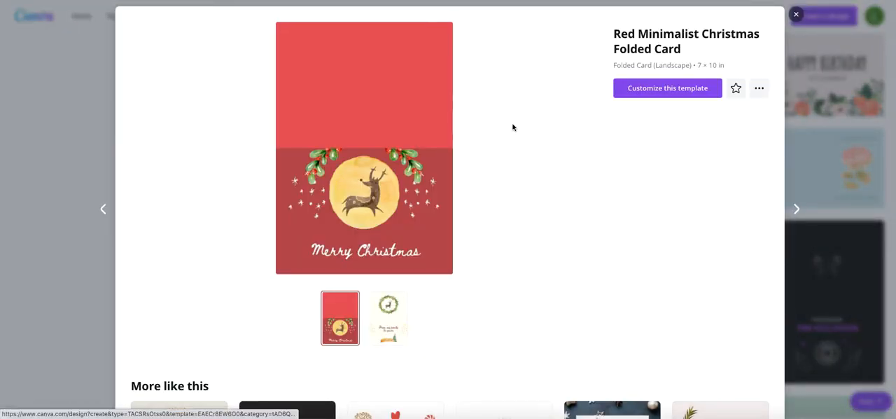
pyautogui.click(639, 90)
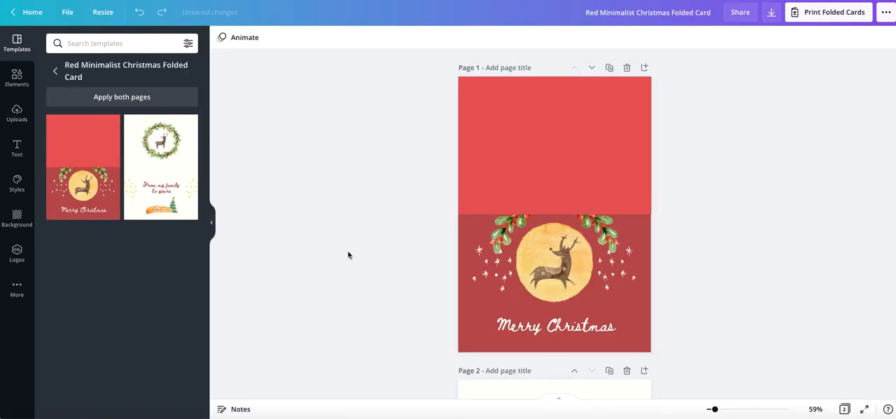
# Delete the reindeer graphic inside the yellow circle on page 1.
pyautogui.scroll(-8, 348, 254)
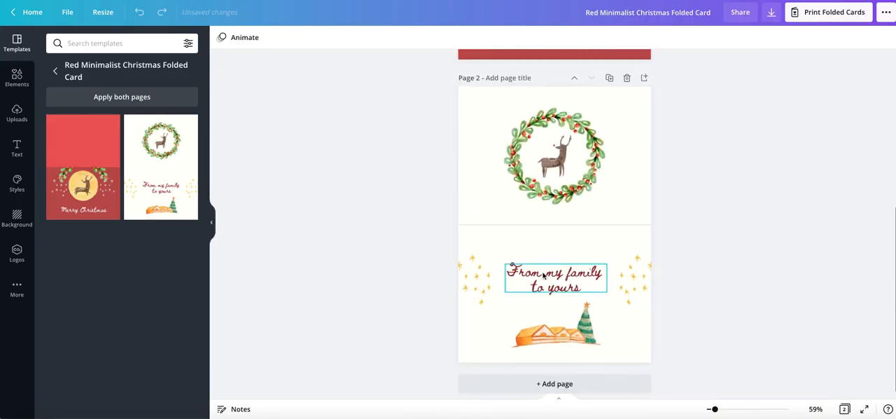
pyautogui.scroll(8, 439, 254)
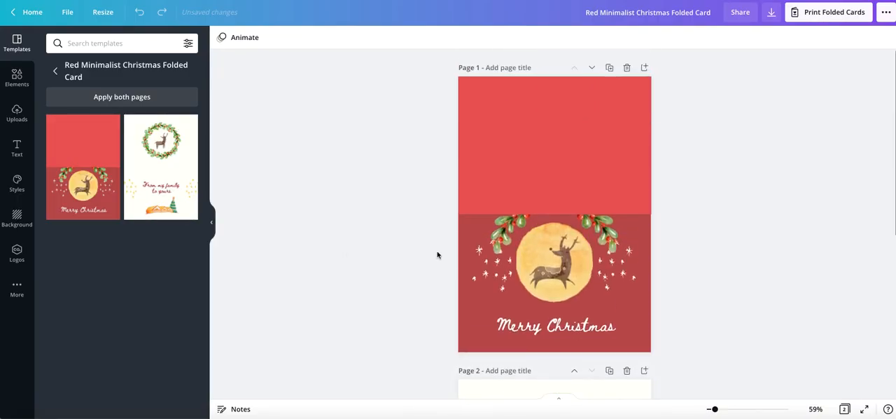
pyautogui.click(552, 264)
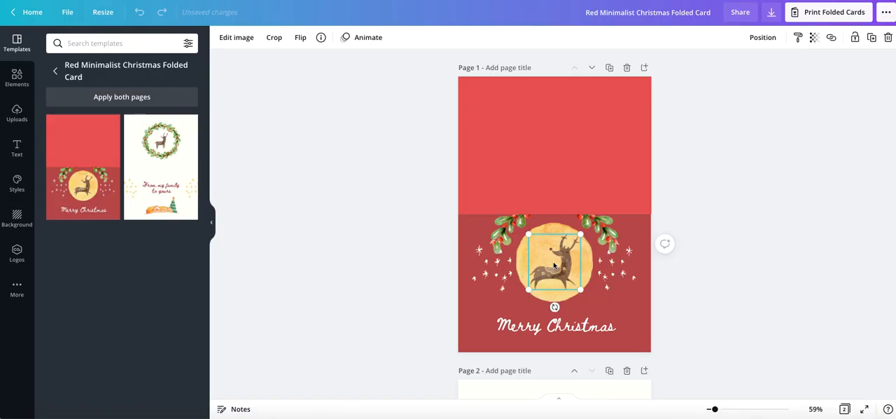
pyautogui.press('Delete')
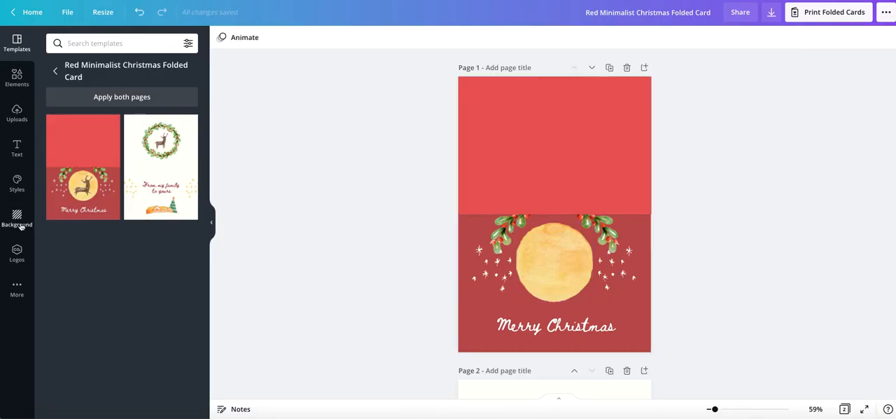
# Add the recently used circular photo frame to page 1, sized and centred to fit inside the yellow circle.
pyautogui.click(15, 79)
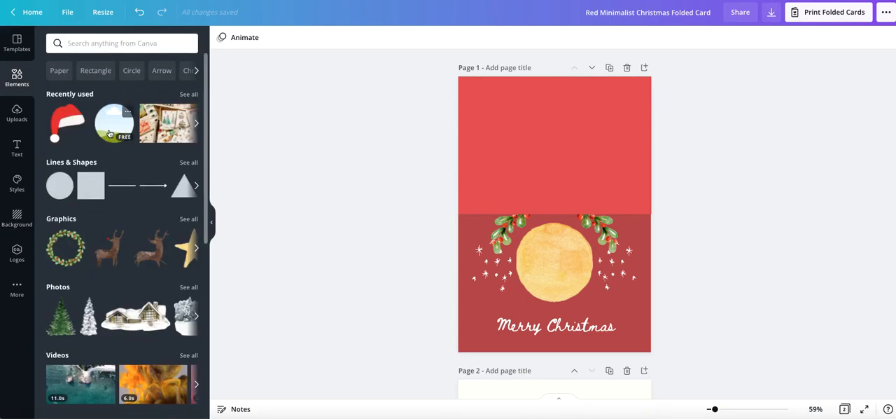
pyautogui.moveTo(109, 133); pyautogui.dragTo(516, 247)
pyautogui.moveTo(501, 221); pyautogui.dragTo(541, 254)
pyautogui.moveTo(570, 282); pyautogui.dragTo(556, 260)
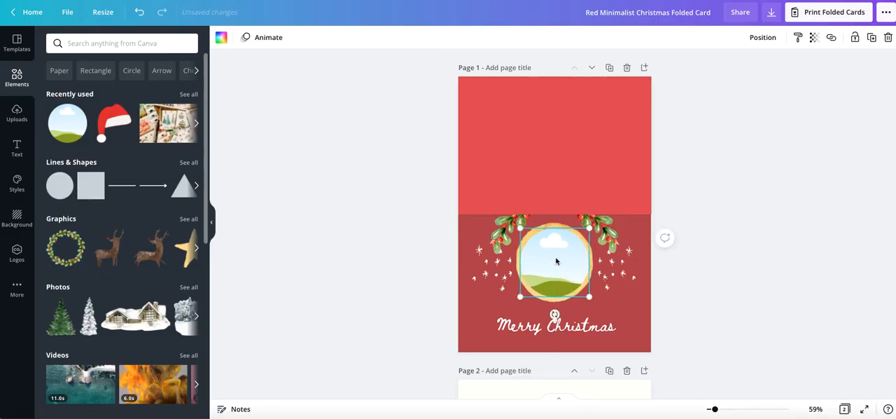
# Insert the uploaded white-background portrait with reindeer antlers, shrink it and place it into the circular frame on page 1.
pyautogui.click(11, 124)
pyautogui.scroll(-3, 120, 180)
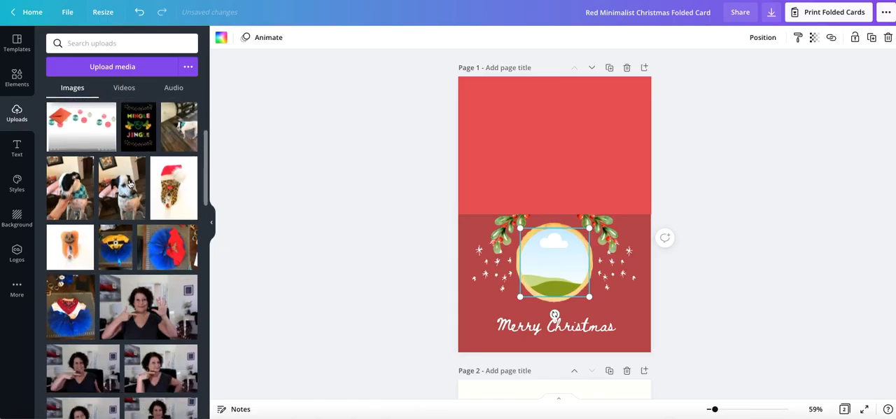
pyautogui.scroll(-15, 130, 184)
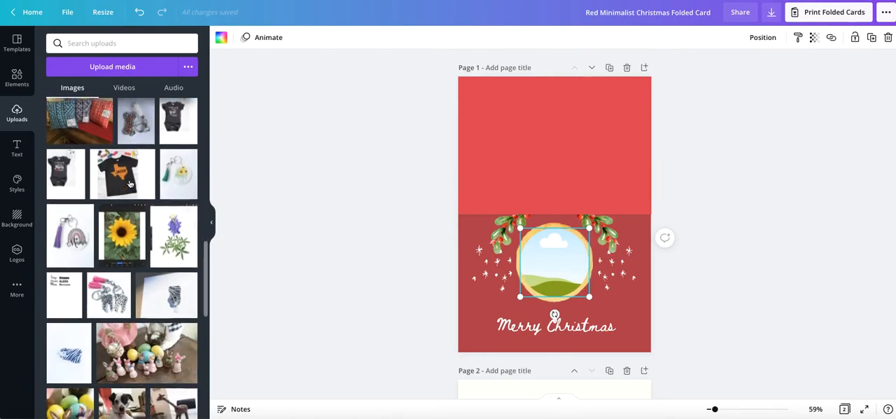
pyautogui.scroll(-15, 130, 184)
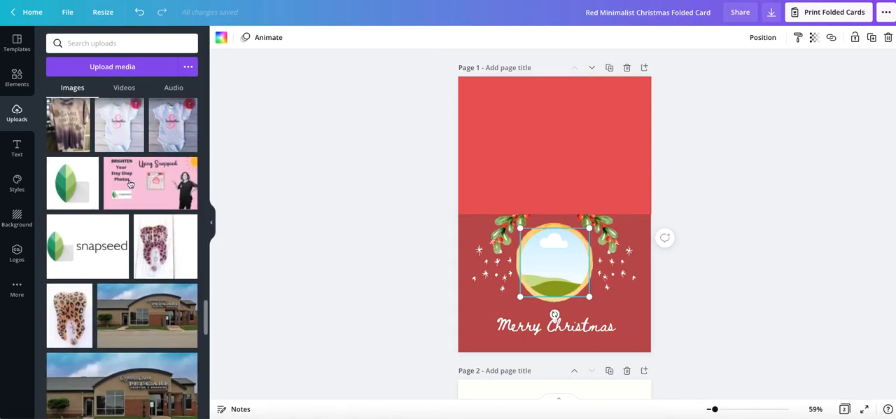
pyautogui.scroll(-15, 130, 184)
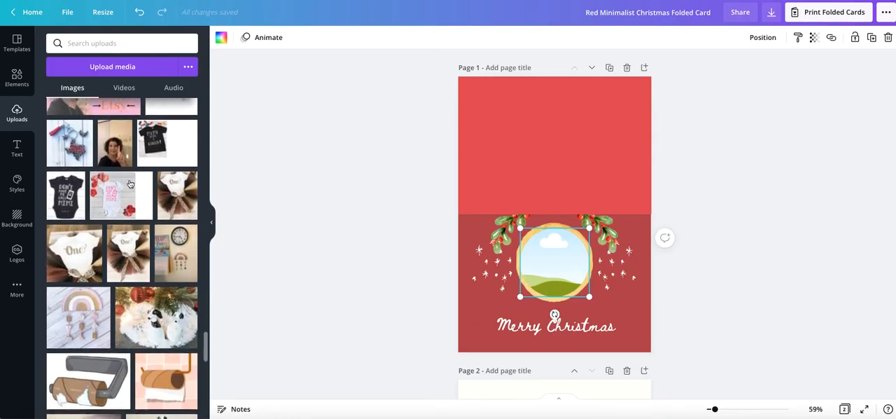
pyautogui.scroll(-3, 129, 184)
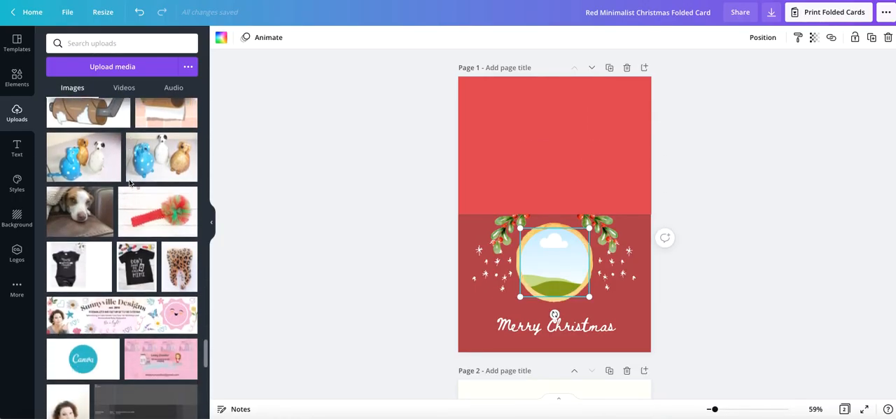
pyautogui.scroll(-15, 130, 183)
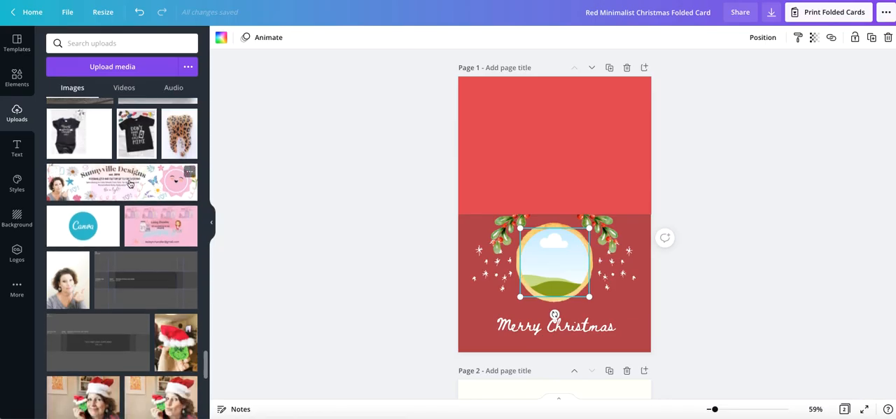
pyautogui.scroll(-1, 129, 184)
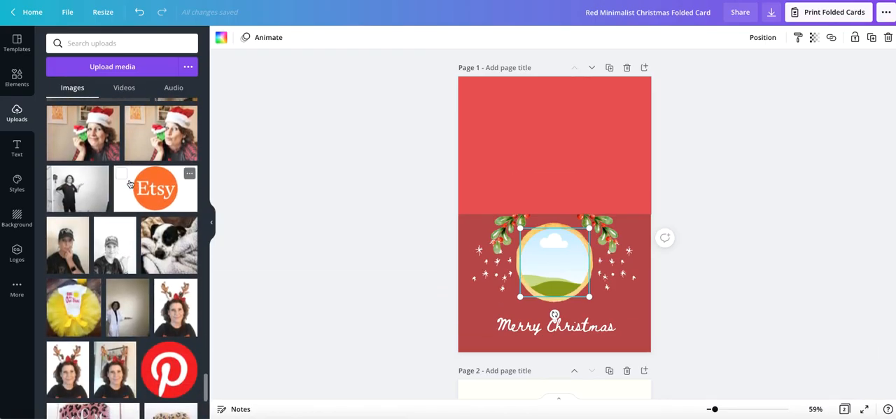
pyautogui.scroll(-3, 130, 184)
pyautogui.scroll(2, 130, 184)
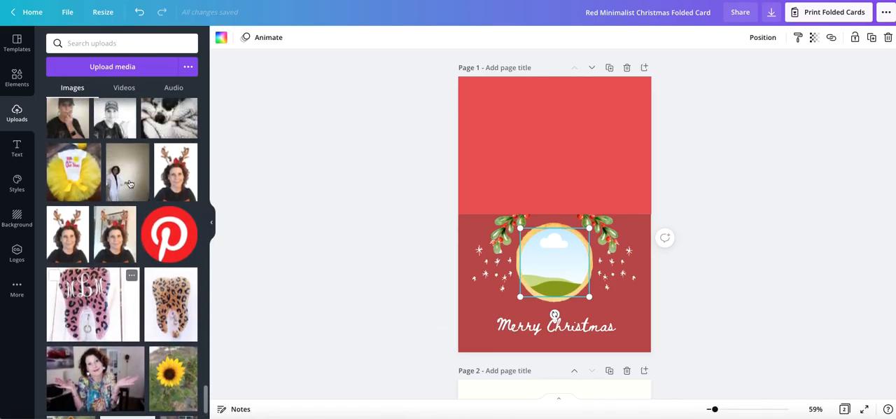
pyautogui.scroll(3, 130, 184)
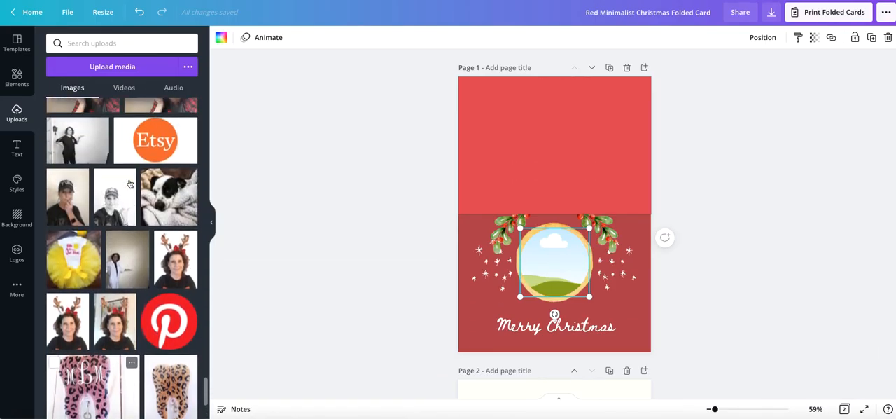
pyautogui.click(186, 267)
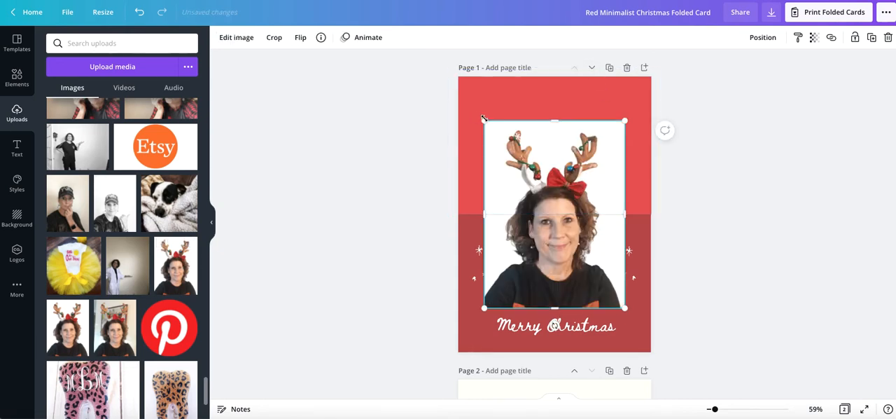
pyautogui.moveTo(485, 121); pyautogui.dragTo(538, 254)
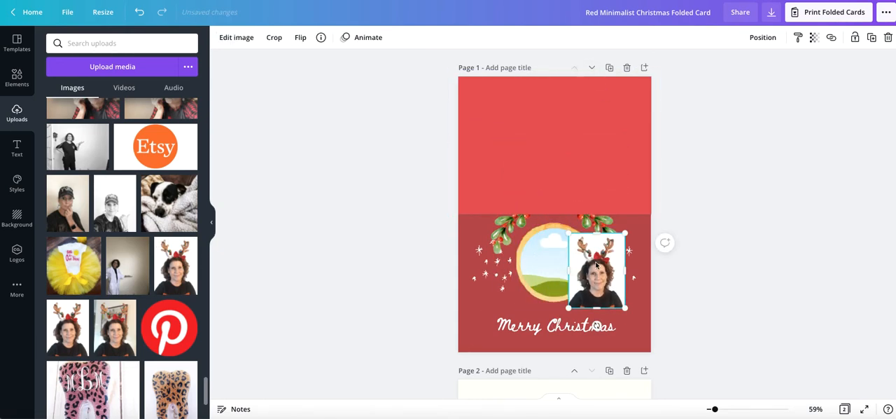
pyautogui.moveTo(595, 262); pyautogui.dragTo(564, 256)
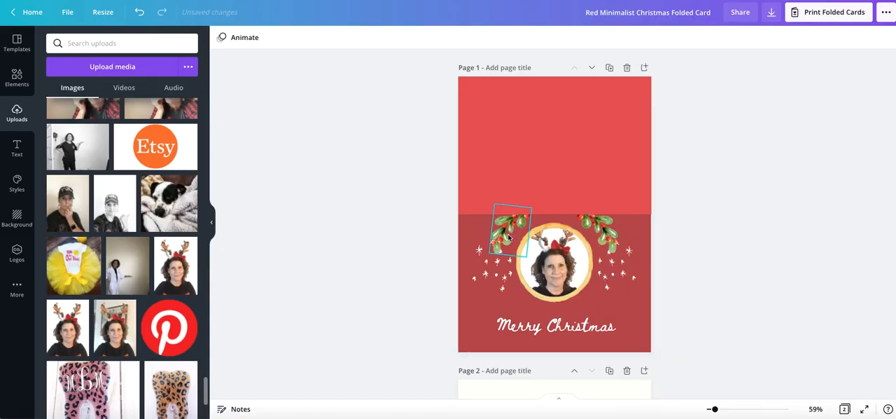
# Replace the "From my family to yours" message on page 2 with "From" followed by the sender's full name.
pyautogui.scroll(-5, 512, 238)
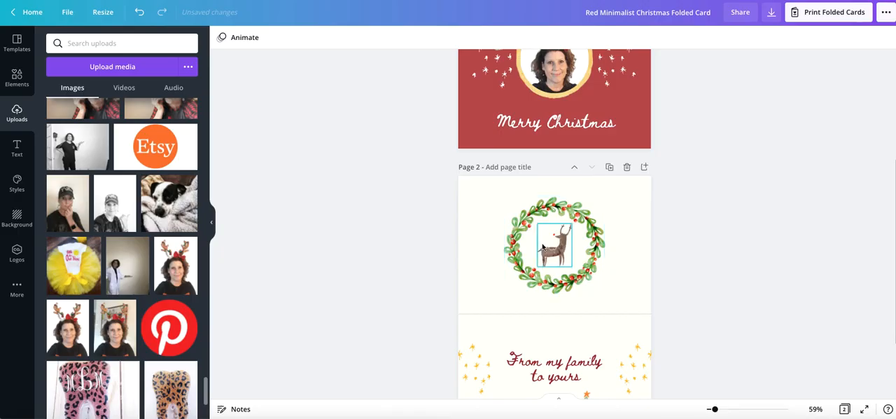
pyautogui.scroll(-2, 552, 247)
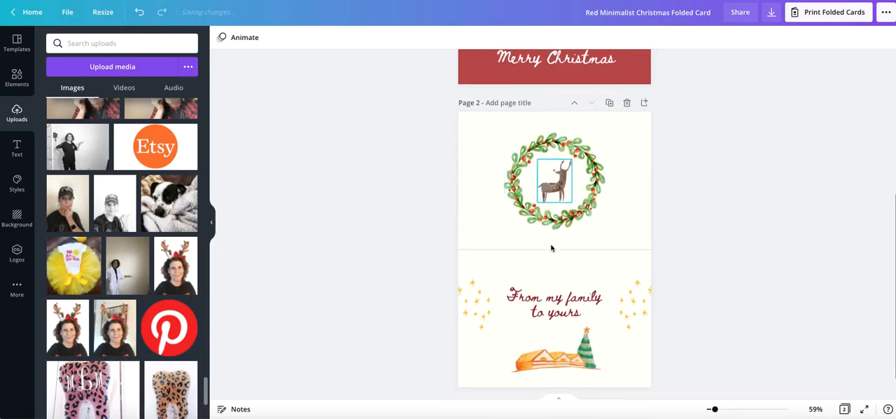
pyautogui.click(560, 300)
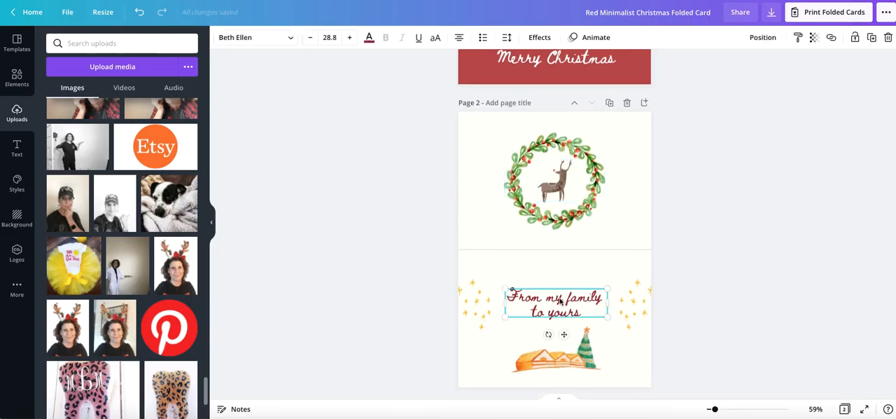
pyautogui.click(560, 300)
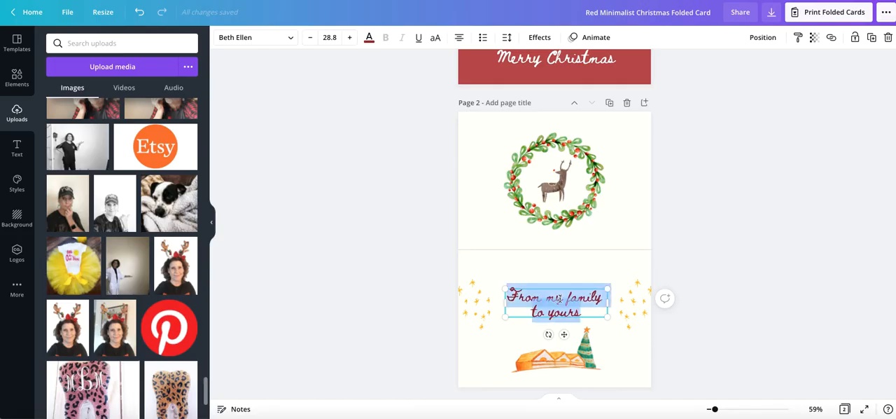
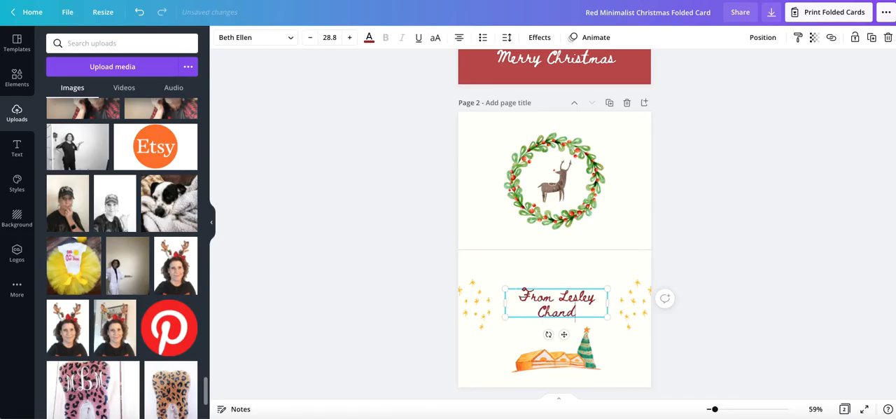
pyautogui.click(550, 361)
pyautogui.scroll(-1, 549, 361)
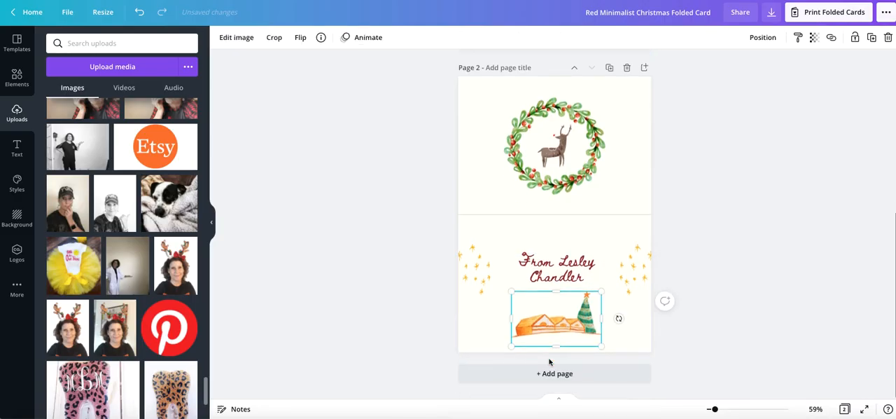
pyautogui.scroll(5, 549, 360)
pyautogui.scroll(1, 550, 362)
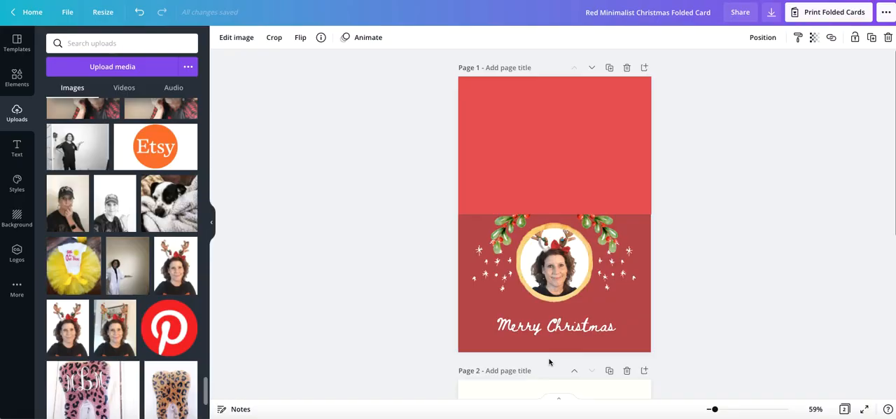
pyautogui.scroll(-5, 551, 361)
pyautogui.scroll(5, 550, 361)
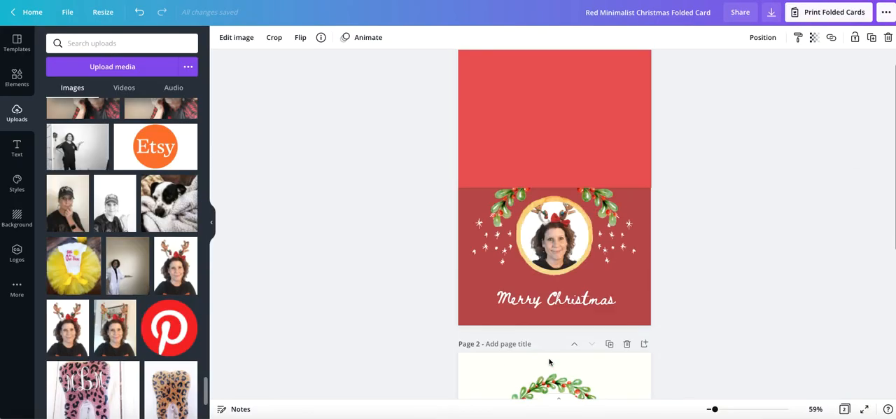
pyautogui.click(560, 152)
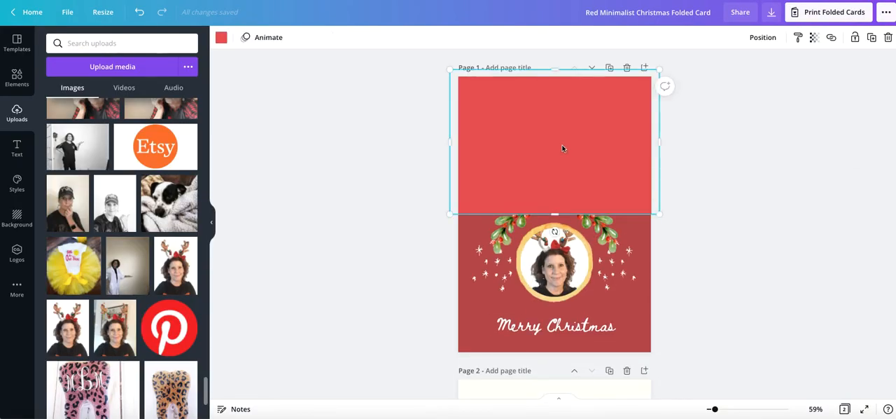
pyautogui.click(102, 43)
pyautogui.write('p')
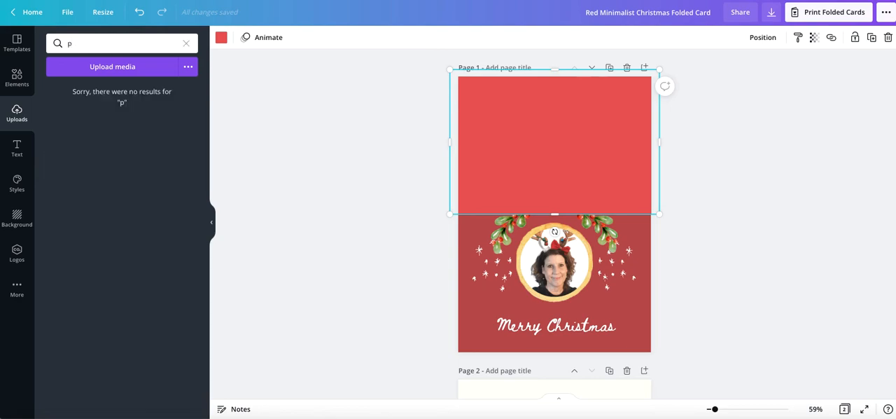
pyautogui.press('BackSpace')
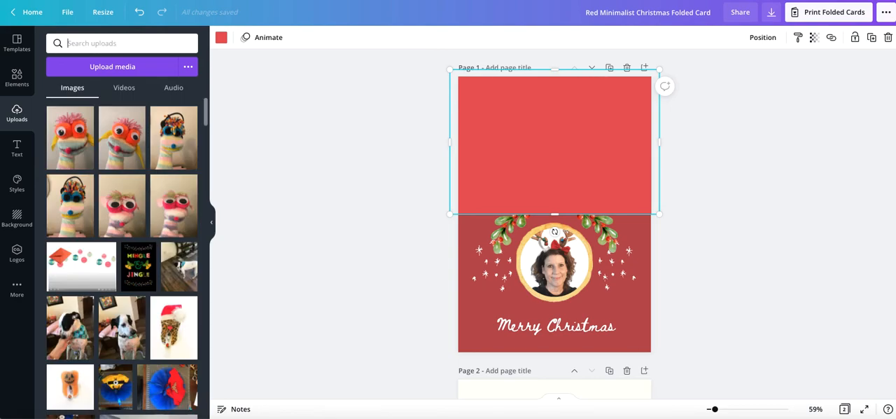
pyautogui.write('christmas')
# Search the design elements for "christmas stamp" and add the teal Christmas stocking stamp to page 1.
pyautogui.click(18, 90)
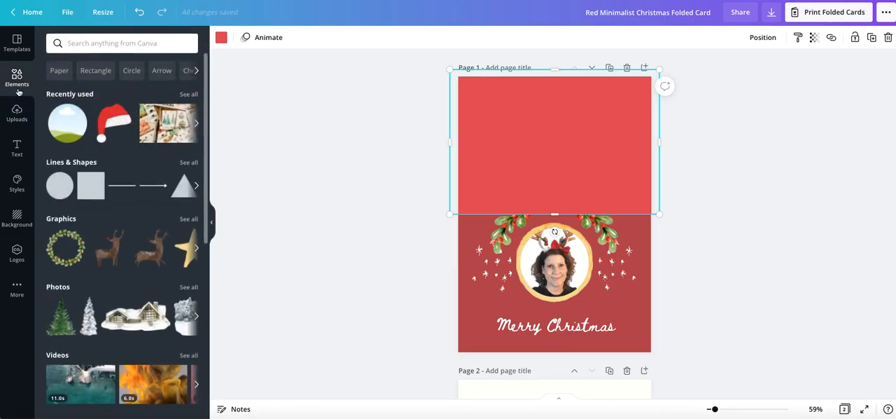
pyautogui.click(102, 44)
pyautogui.write('christmas')
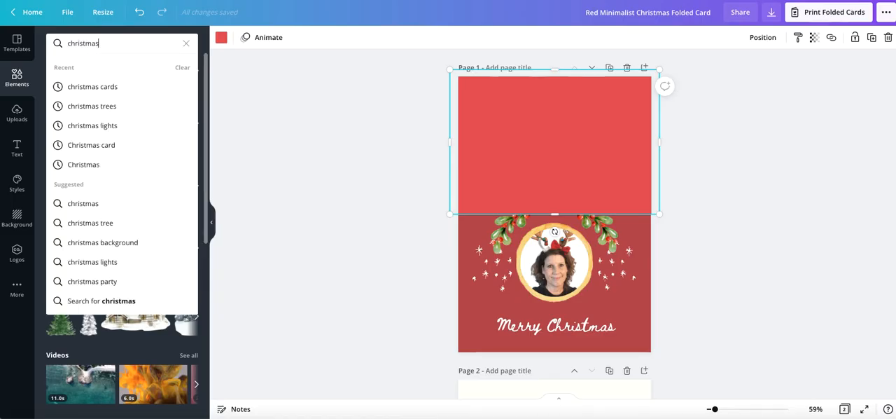
pyautogui.press('Return')
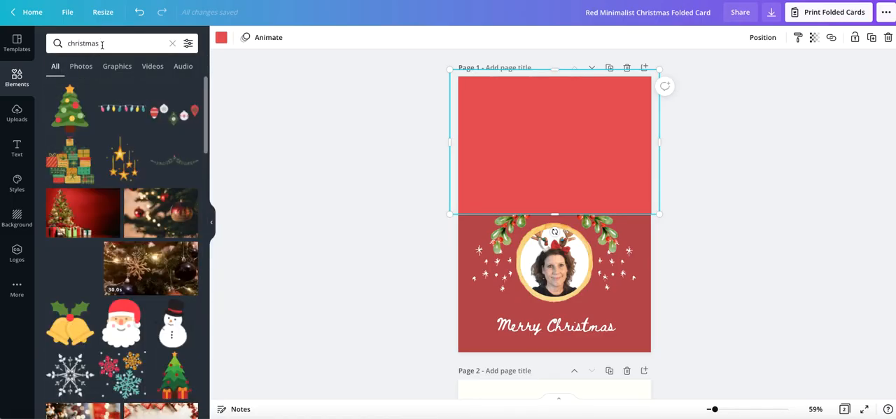
pyautogui.click(106, 44)
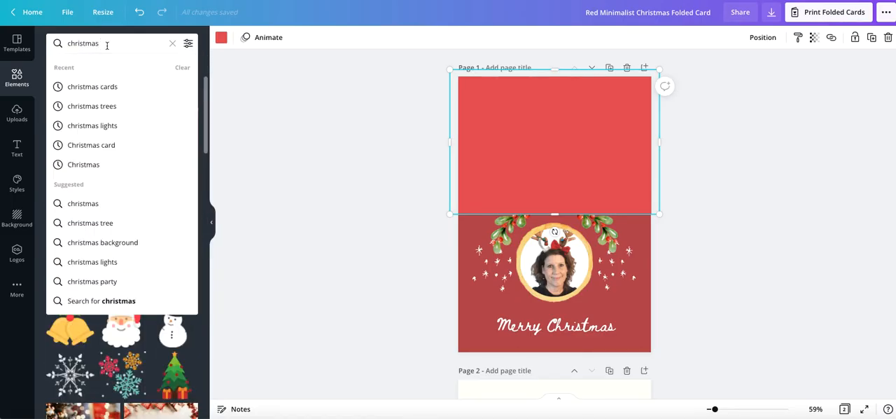
pyautogui.write('stamp')
pyautogui.press('Return')
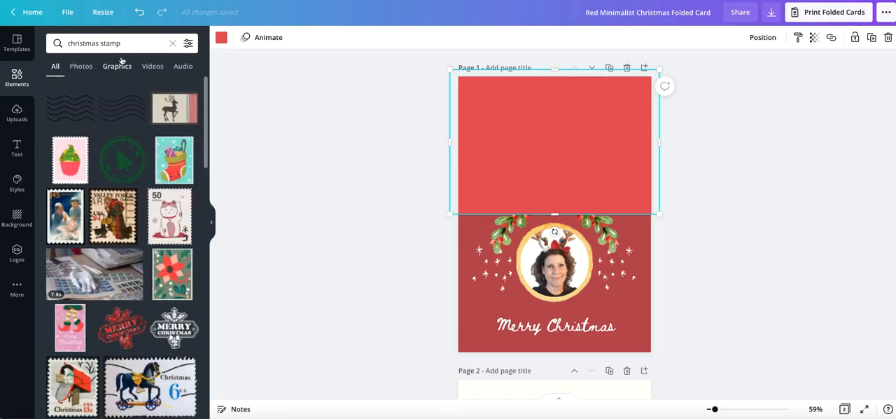
pyautogui.click(172, 160)
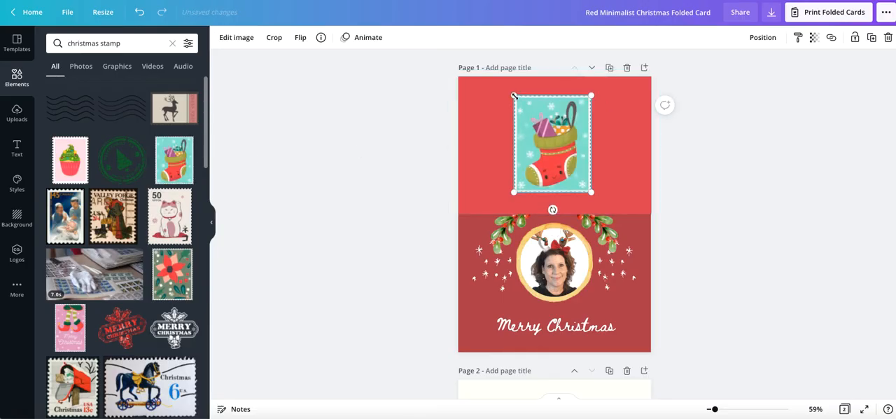
# Shrink the stocking stamp, centre it on the plain red back panel of page 1 and rotate it upside down.
pyautogui.moveTo(514, 95); pyautogui.dragTo(554, 140)
pyautogui.moveTo(570, 168); pyautogui.dragTo(554, 151)
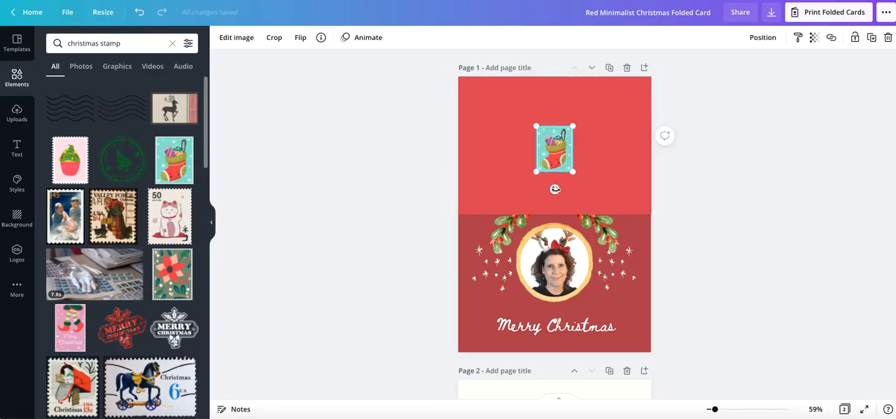
pyautogui.moveTo(555, 188); pyautogui.dragTo(554, 95)
pyautogui.click(346, 122)
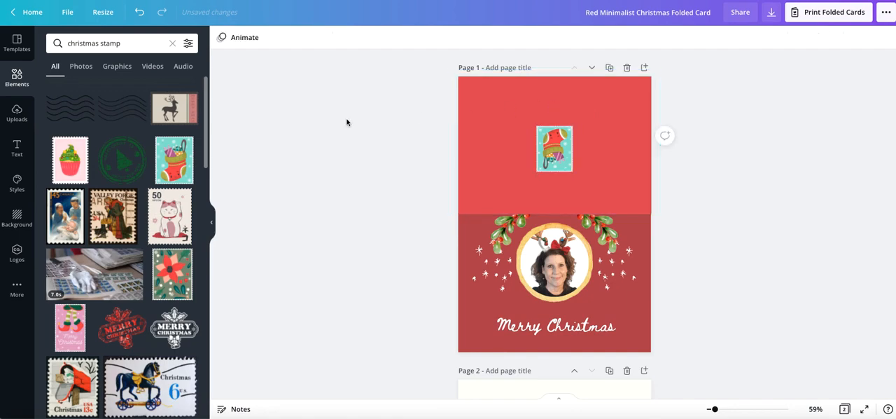
# Look over both card pages and open the print order options for the folded cards.
pyautogui.scroll(-3, 346, 122)
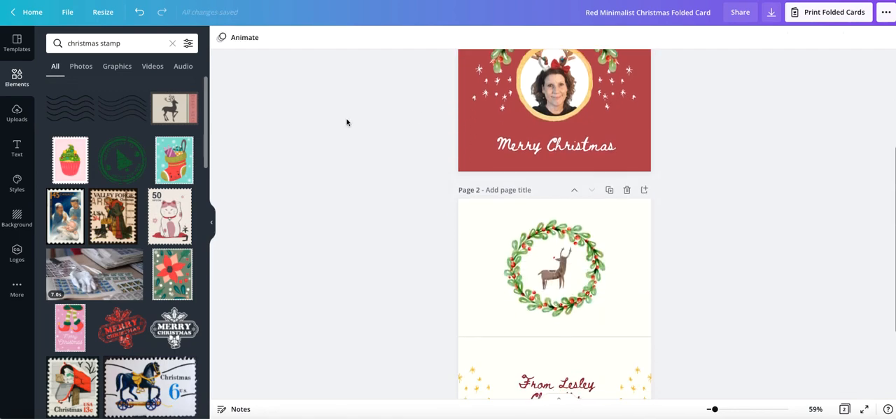
pyautogui.scroll(-2, 346, 122)
pyautogui.scroll(5, 346, 122)
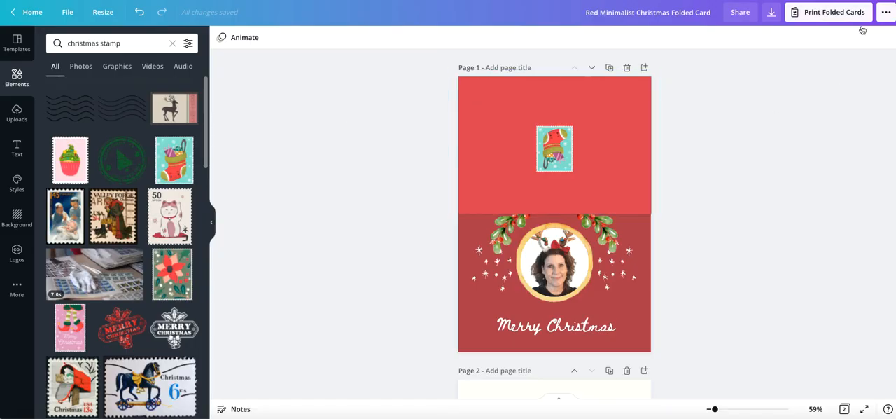
pyautogui.click(839, 15)
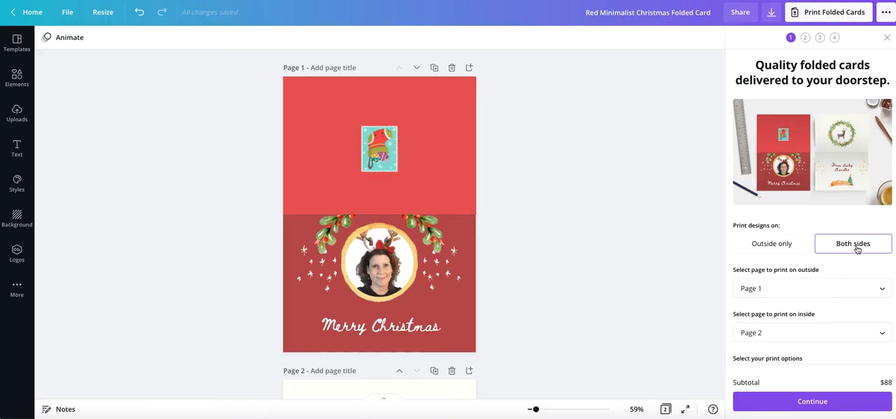
pyautogui.scroll(-1, 827, 271)
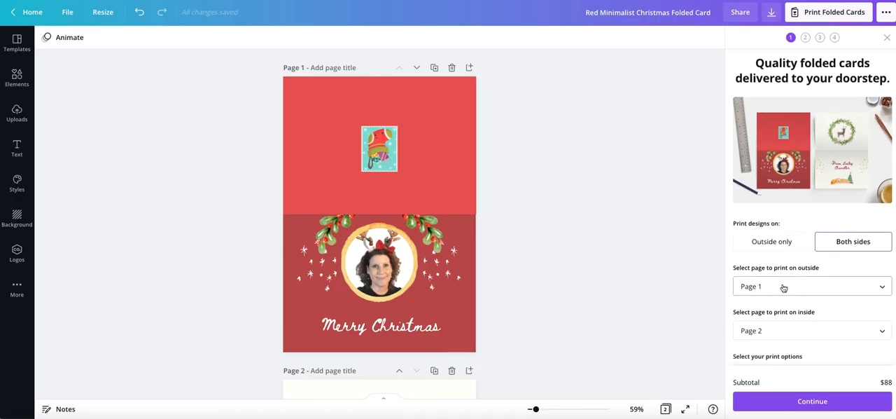
pyautogui.scroll(-3, 762, 288)
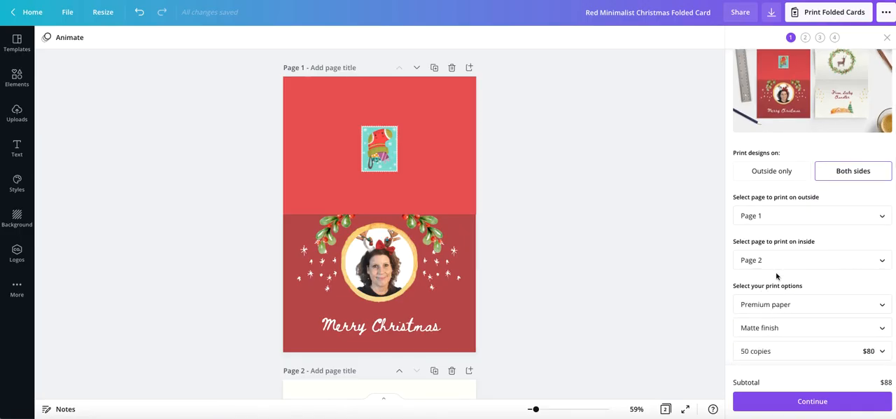
# Try the gloss finish for the printed cards, then restore the matte finish.
pyautogui.click(773, 328)
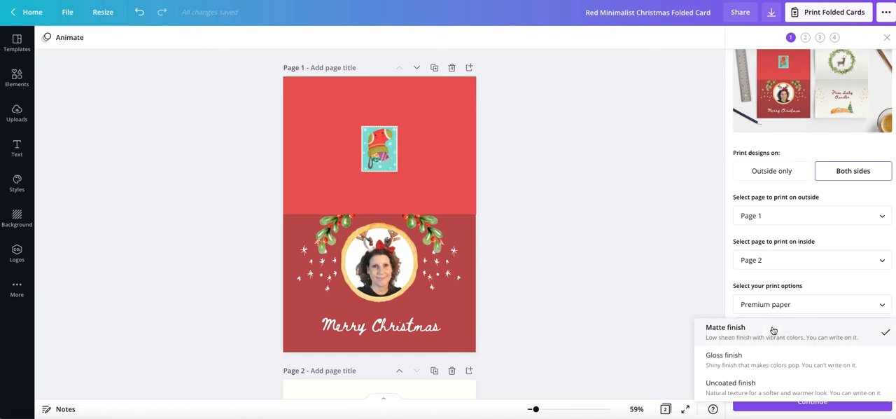
pyautogui.click(758, 357)
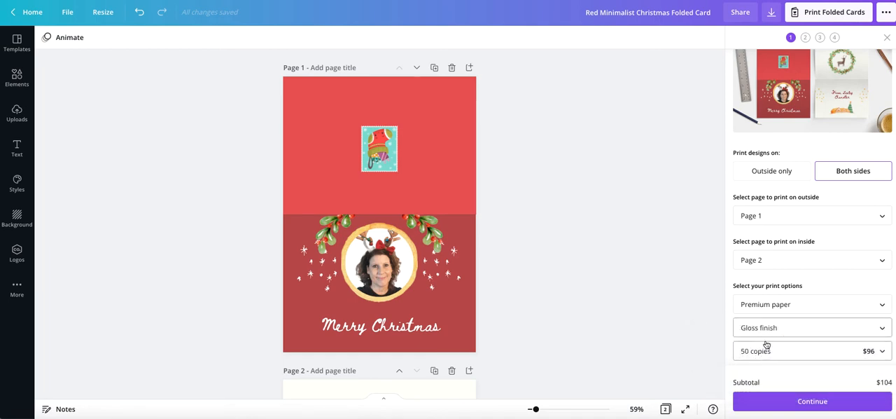
pyautogui.click(768, 330)
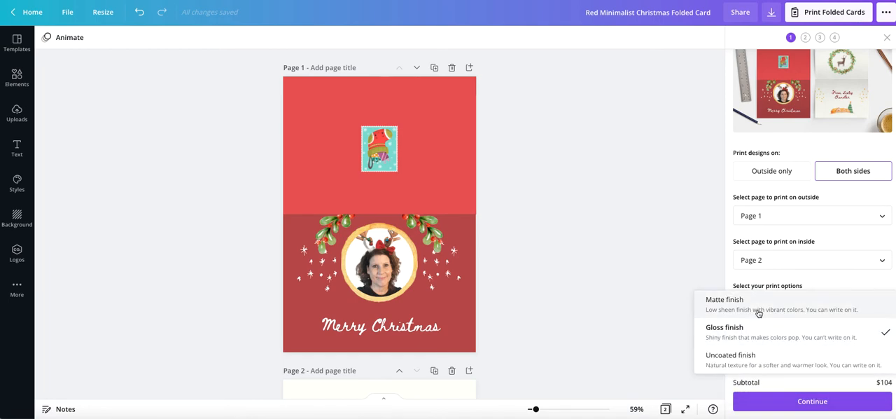
pyautogui.click(796, 313)
# Set the print order to 5 copies with envelopes included and continue to the print-ready check.
pyautogui.scroll(-2, 795, 315)
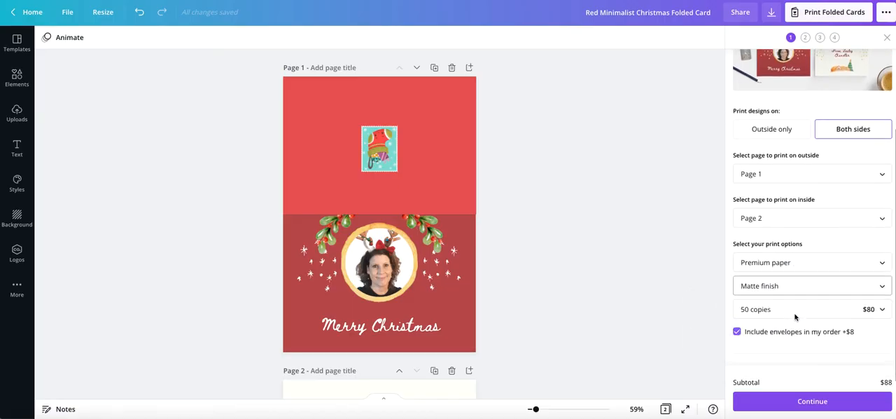
pyautogui.click(745, 301)
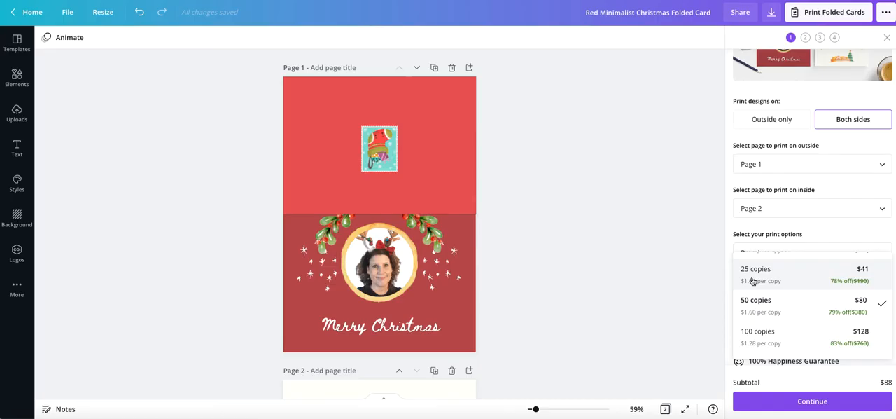
pyautogui.click(753, 275)
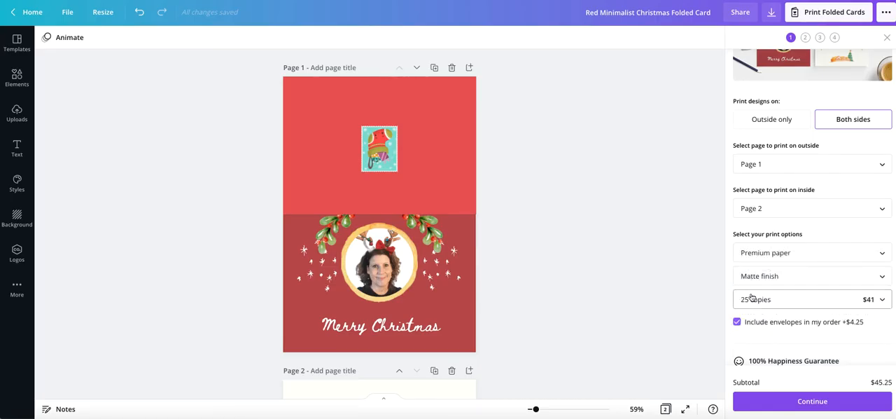
pyautogui.click(750, 299)
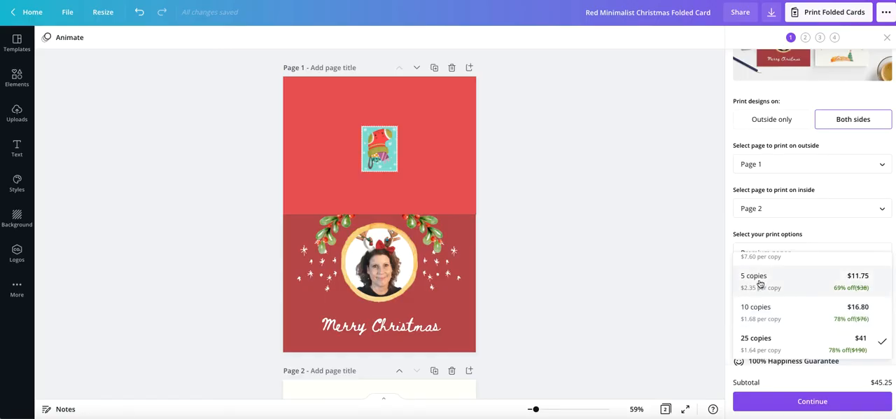
pyautogui.click(760, 281)
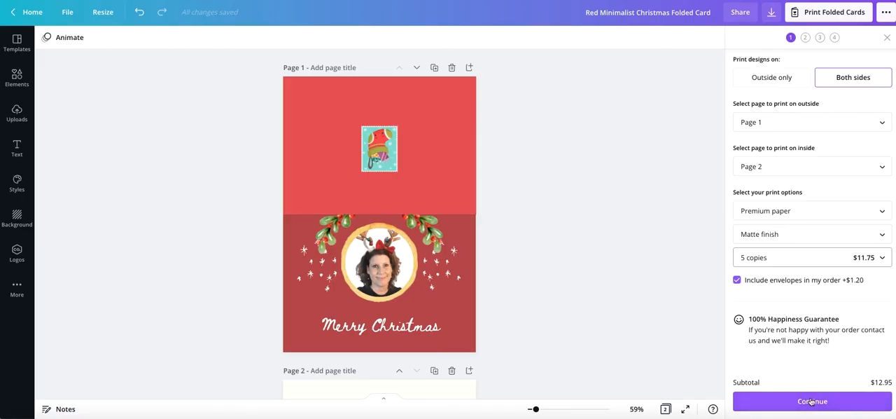
pyautogui.click(739, 284)
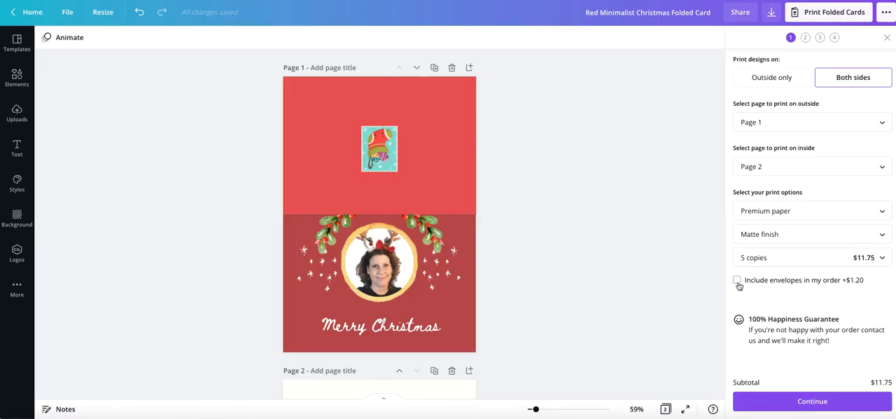
pyautogui.click(800, 402)
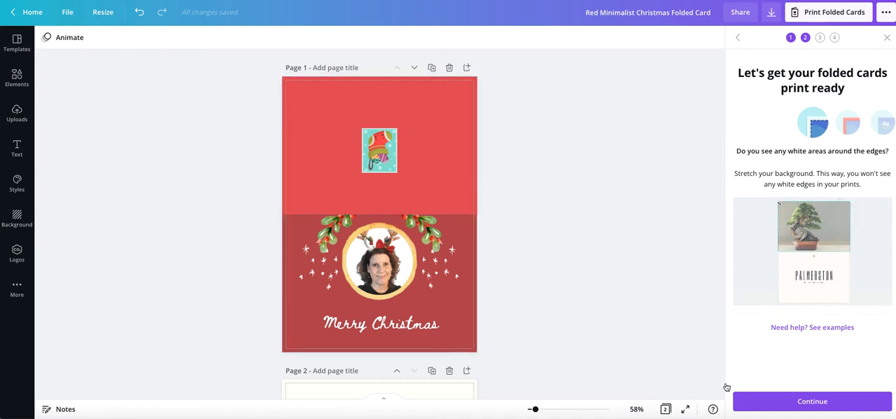
# Complete the white-edge check, inspect both card pages against the danger zone and continue to the proofreading stage.
pyautogui.click(803, 404)
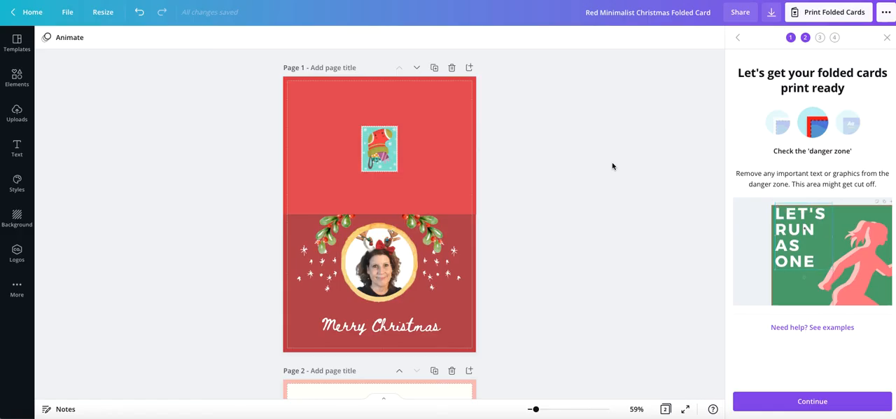
pyautogui.scroll(-5, 613, 166)
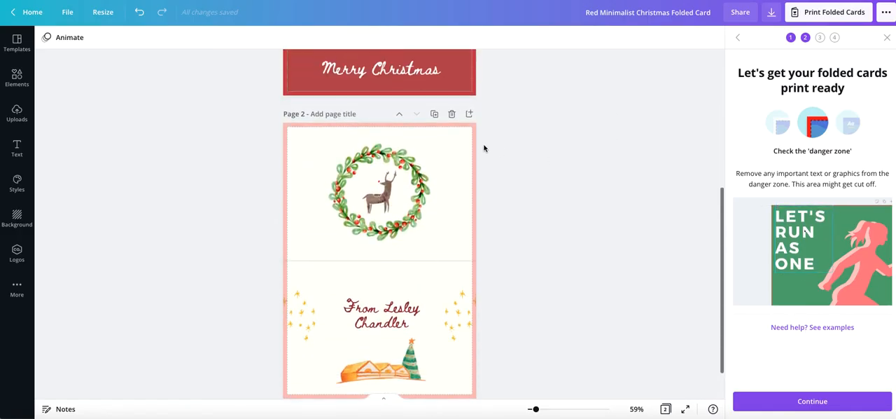
pyautogui.scroll(5, 497, 147)
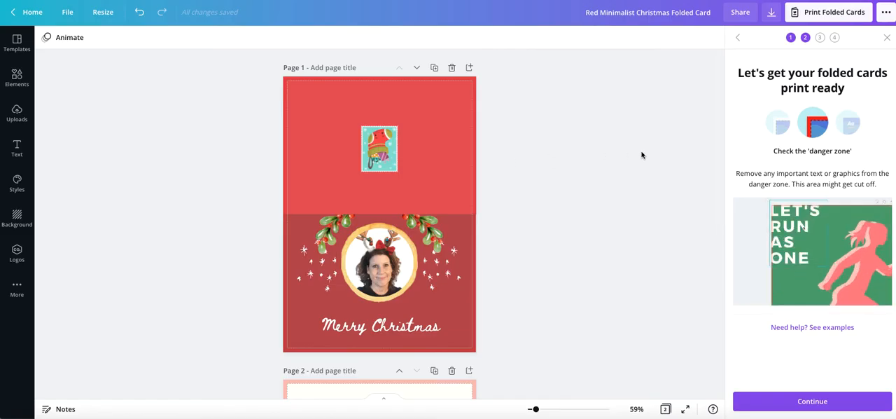
pyautogui.click(802, 401)
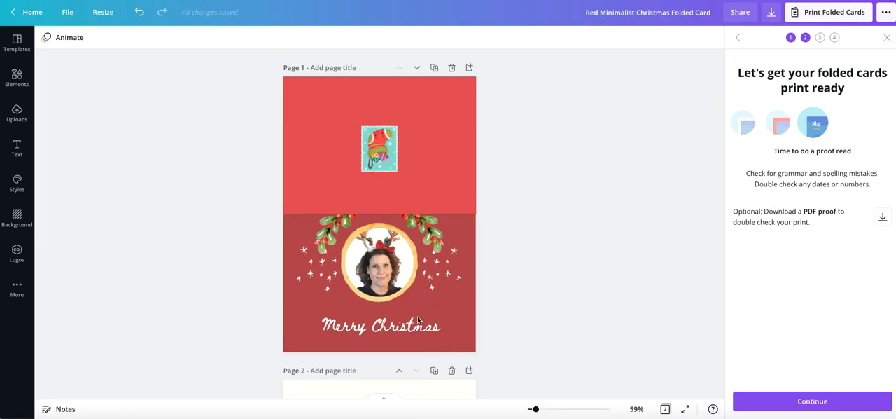
# Put the sender's name on its own line below "From" on page 2, enlarge that text to size 32.4 and continue to the shipping details.
pyautogui.scroll(-3, 454, 314)
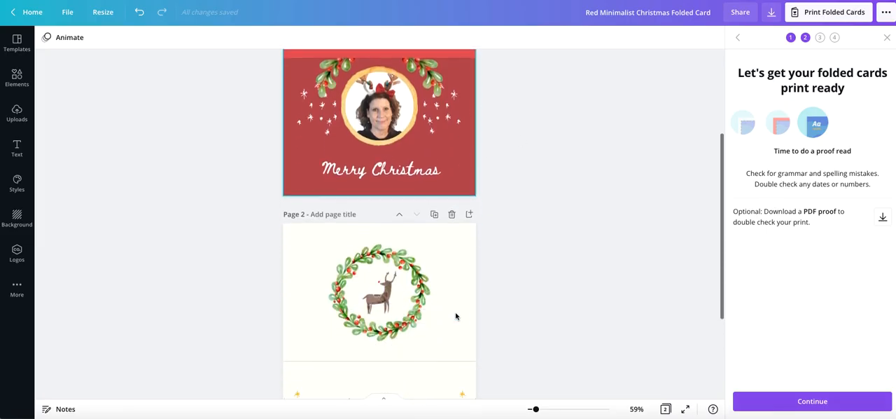
pyautogui.scroll(-3, 456, 316)
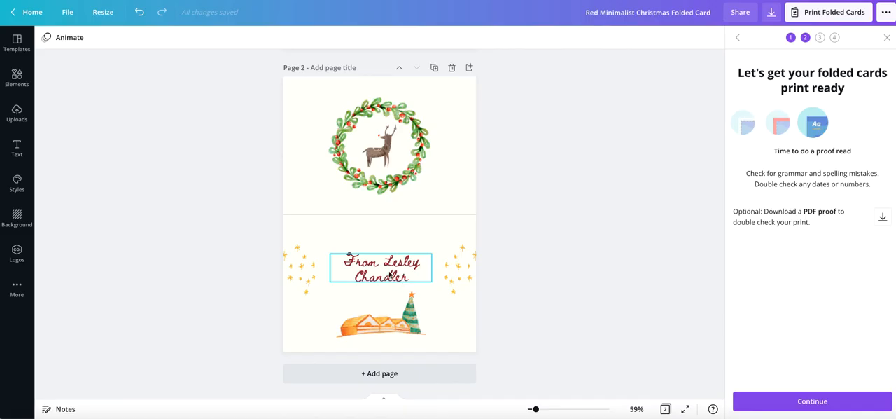
pyautogui.click(383, 263)
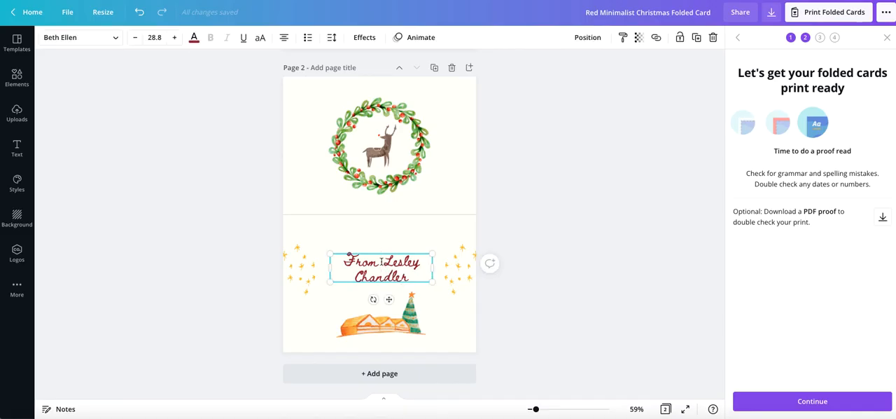
pyautogui.press('Return')
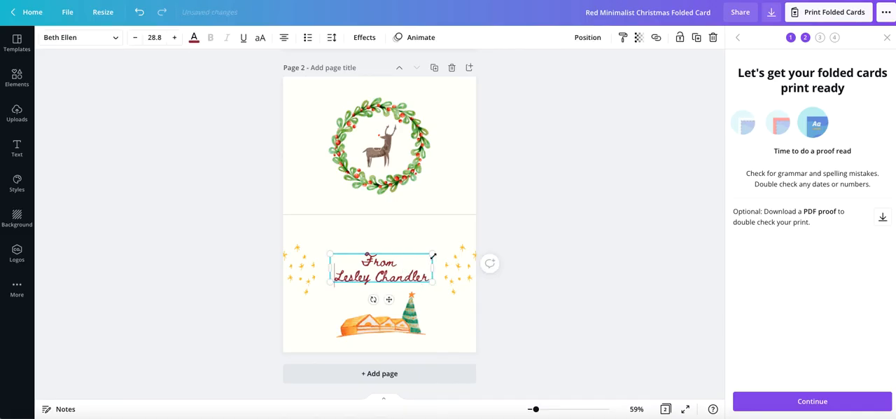
pyautogui.moveTo(432, 254); pyautogui.dragTo(411, 244)
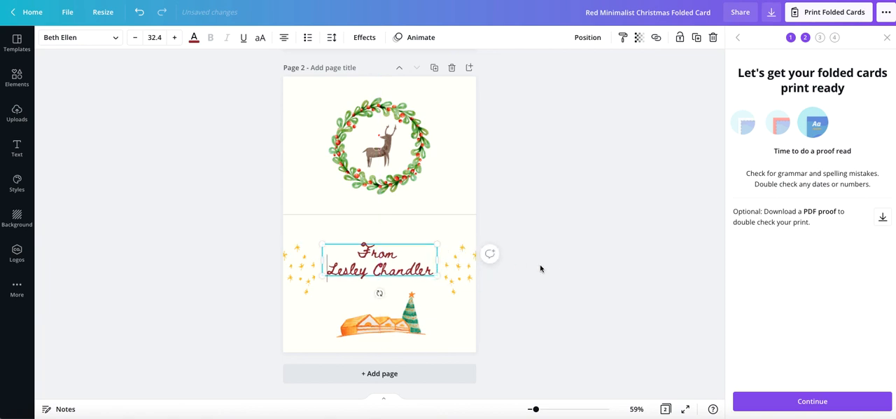
pyautogui.click(799, 401)
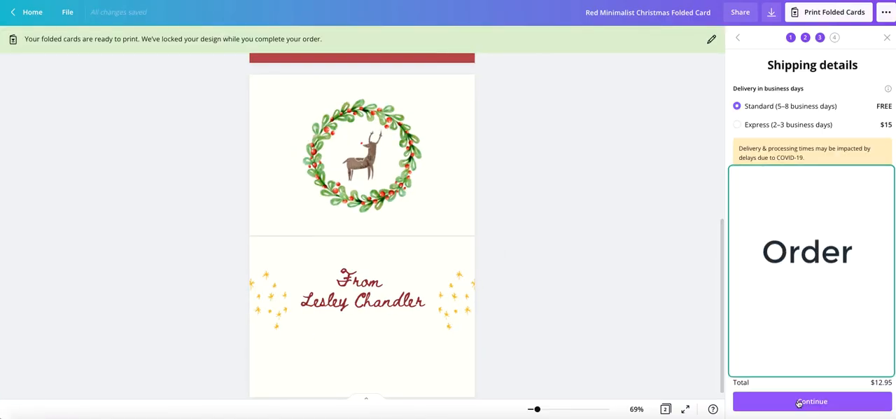